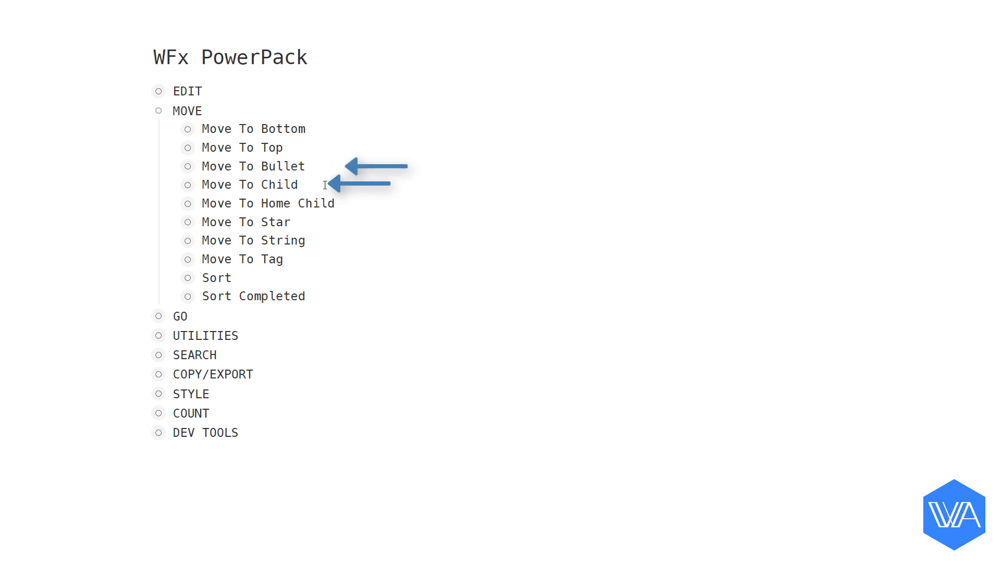
- Run the WFx 'kc' command to jump to the KANBAN CALENDAR page
key(ctrl+shift+x)
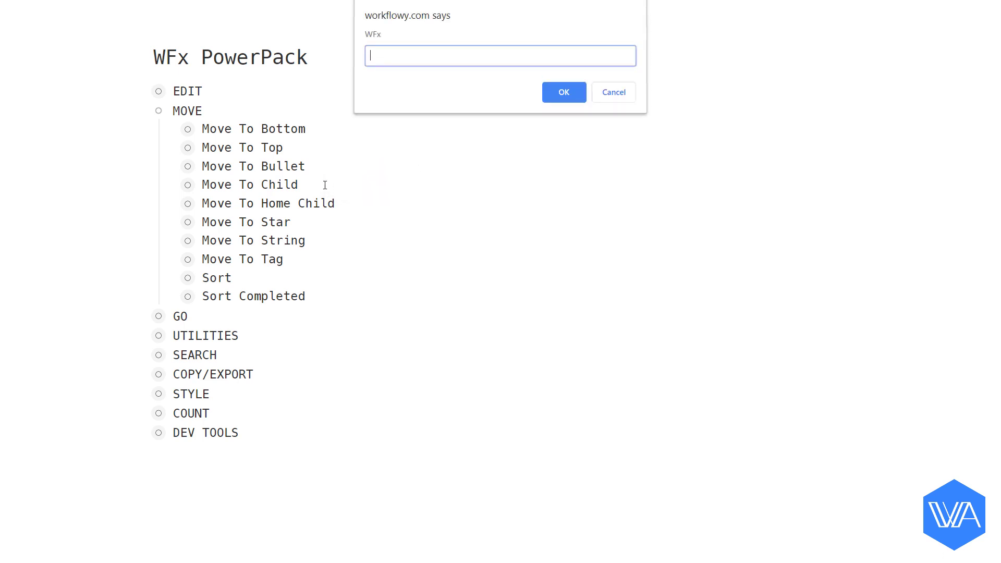
text(kc)
key(Return)
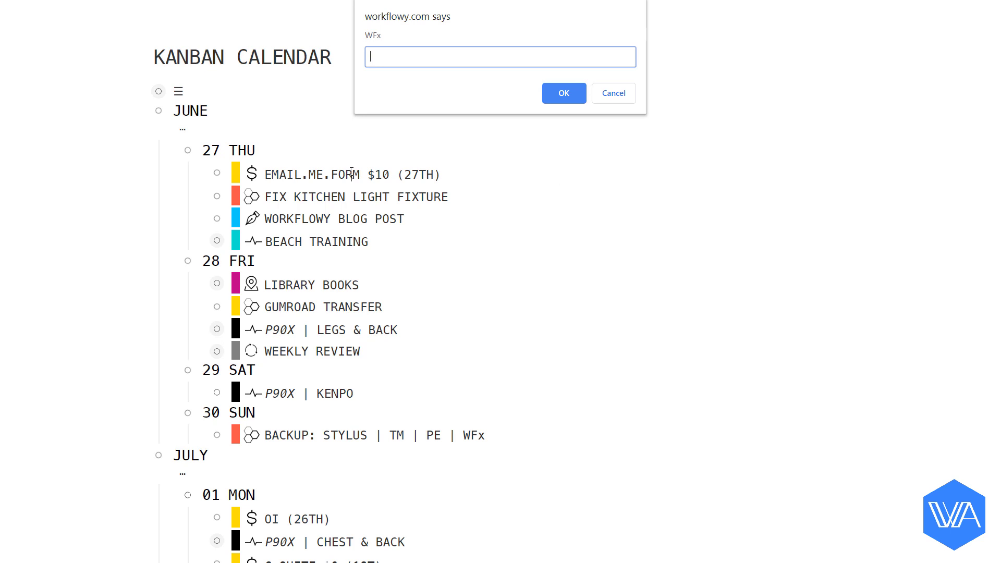
- Dismiss the June day list and open the July day list for EMAIL.ME.FORM $10 (27TH) via 'nm'
text(tm)
key(Return)
text(nm)
key(Return)
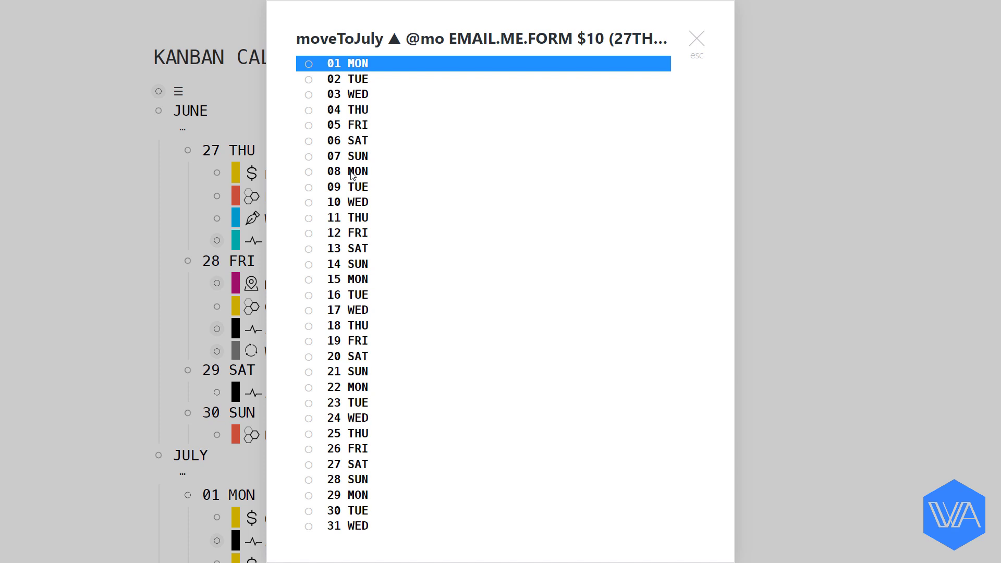
- Move the EMAIL.ME.FORM $10 (27TH) task into July 27 SAT and scroll to confirm it
key(2)
key(0)
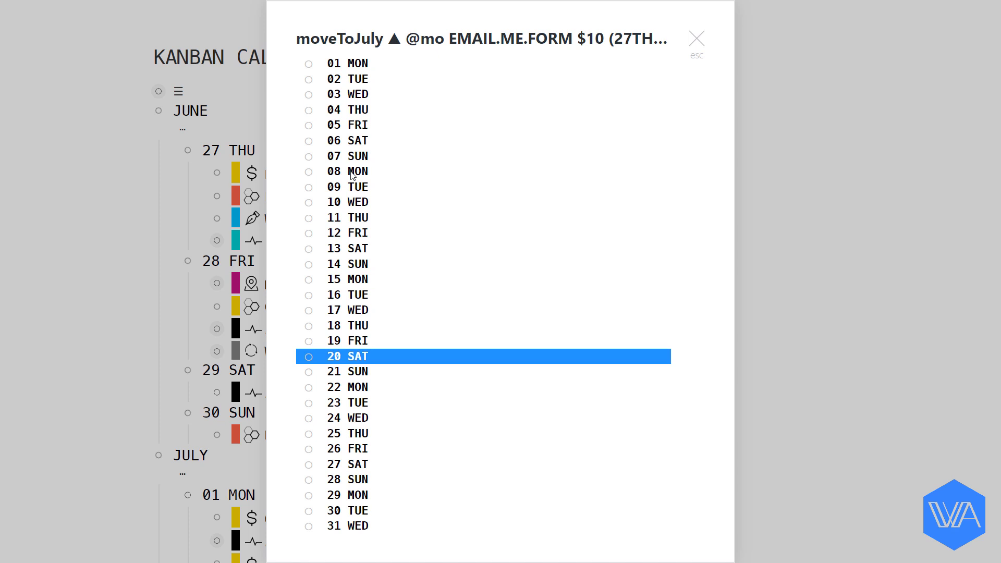
key(Down)
key(Down)
key(Down)
key(Down)
key(Down)
key(Down)
key(Down)
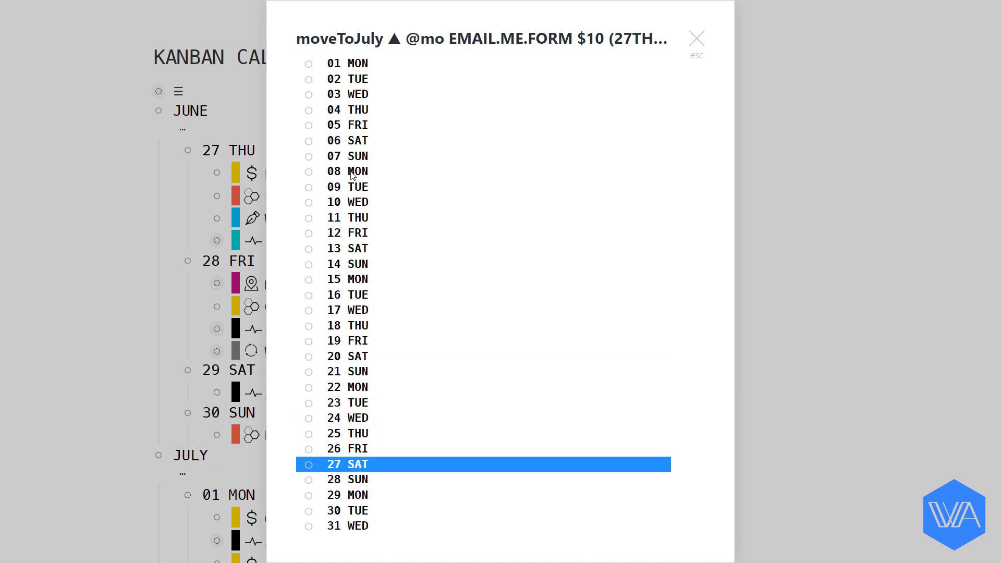
key(Return)
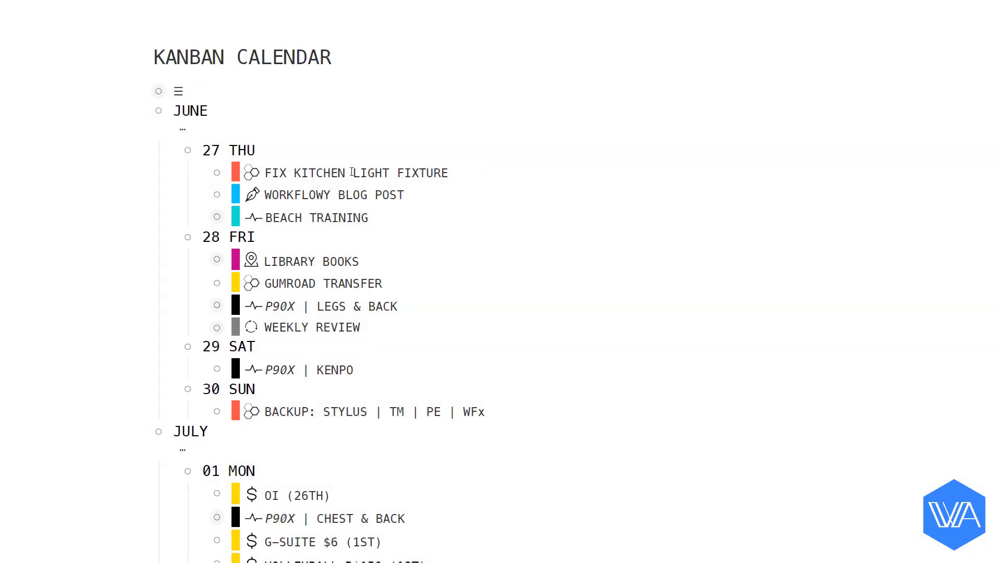
scroll(352, 172, down, 2)
scroll(352, 172, down, 14)
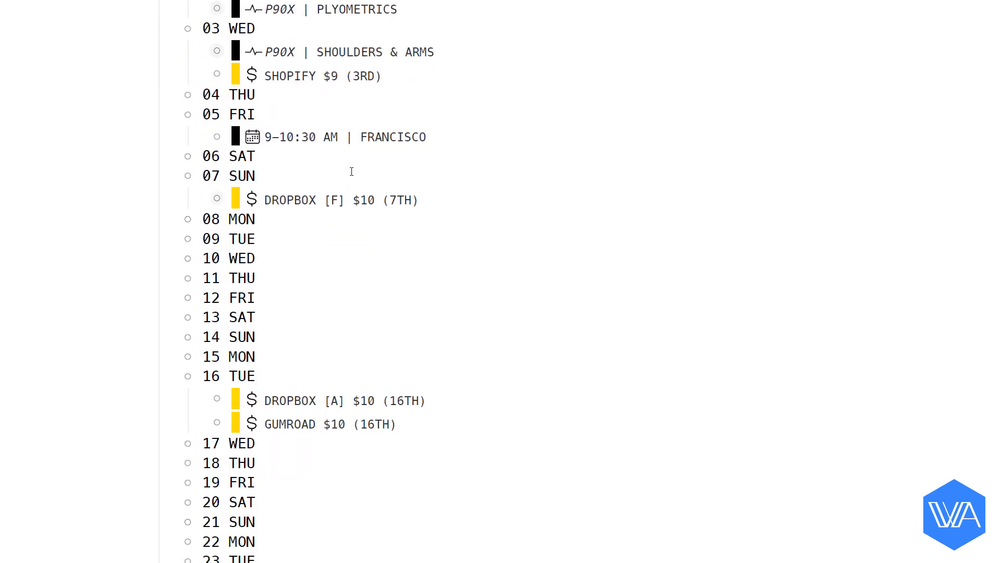
scroll(351, 171, down, 5)
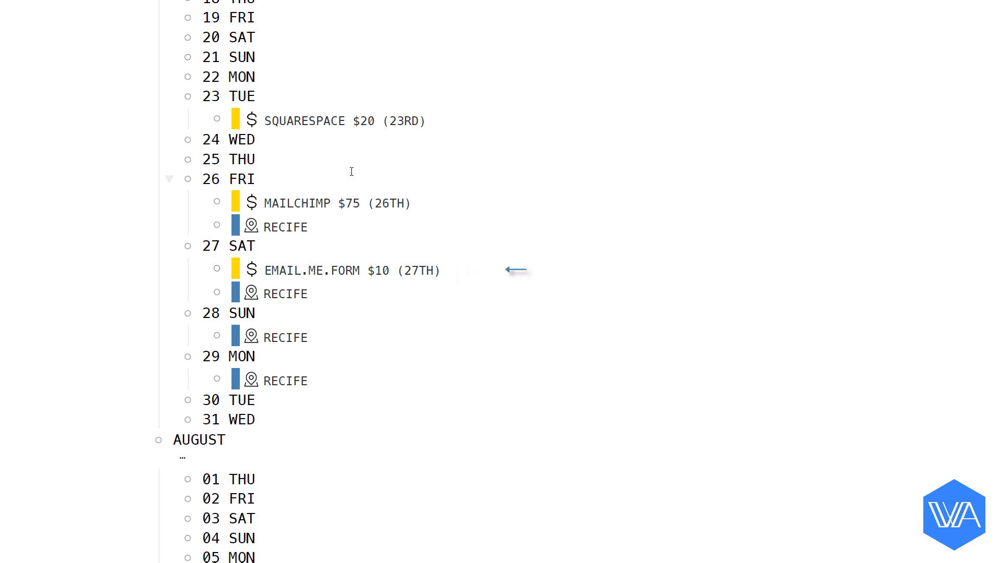
- Scroll back up to the top of the outline
scroll(351, 172, up, 20)
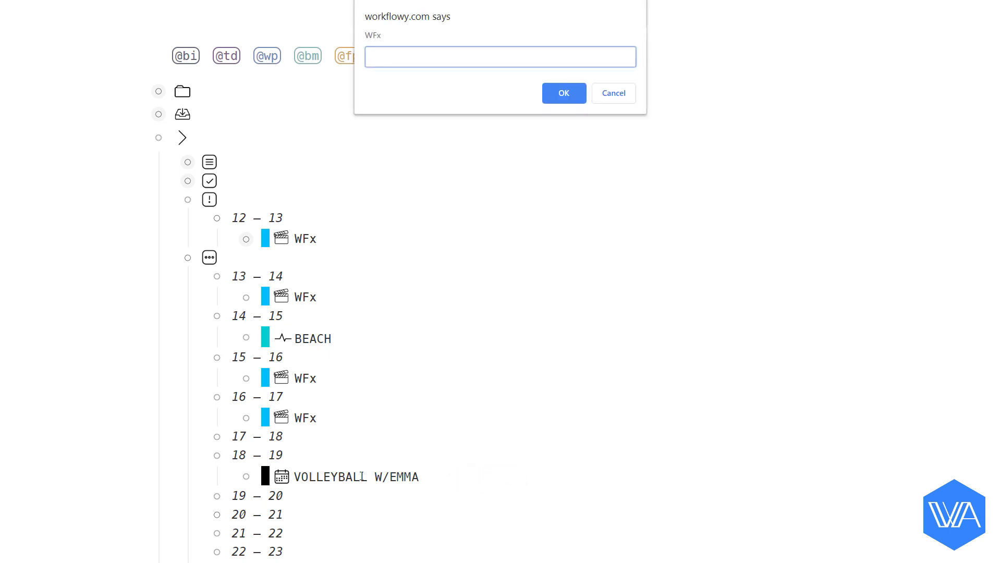
- Move VOLLEYBALL W/EMMA from the 18 – 19 slot into June 28 FRI with the 'tm' command
text(tm)
key(Return)
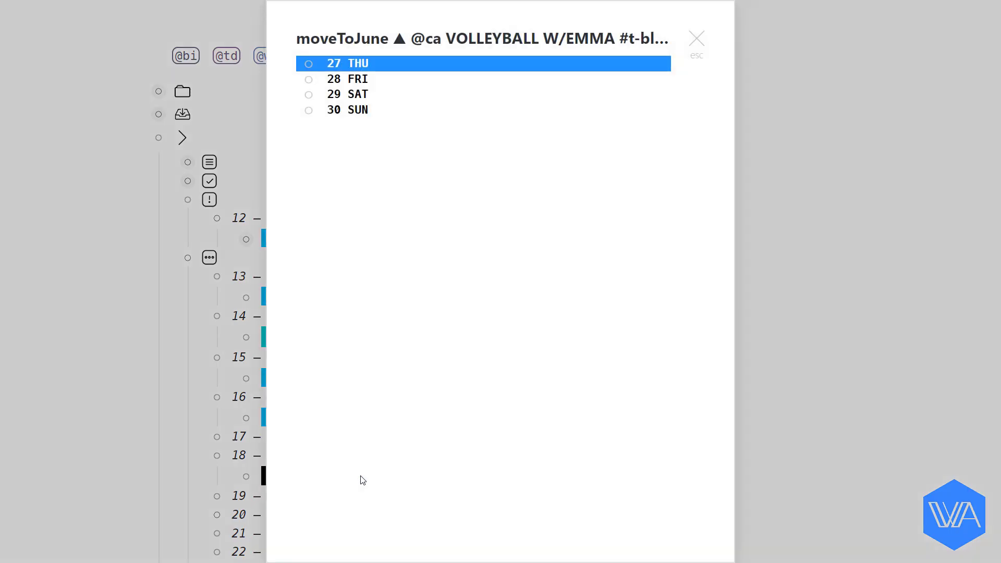
key(Down)
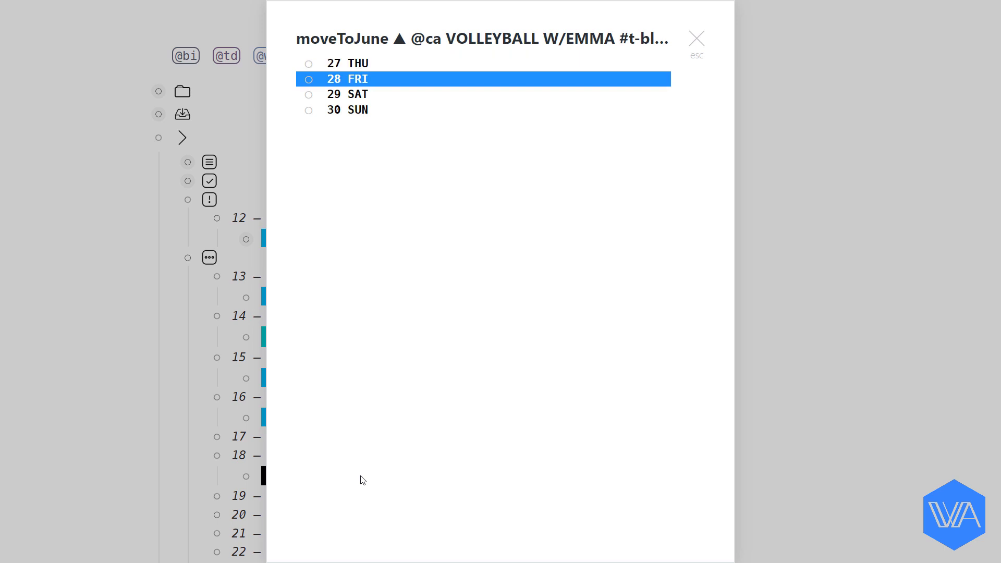
key(Return)
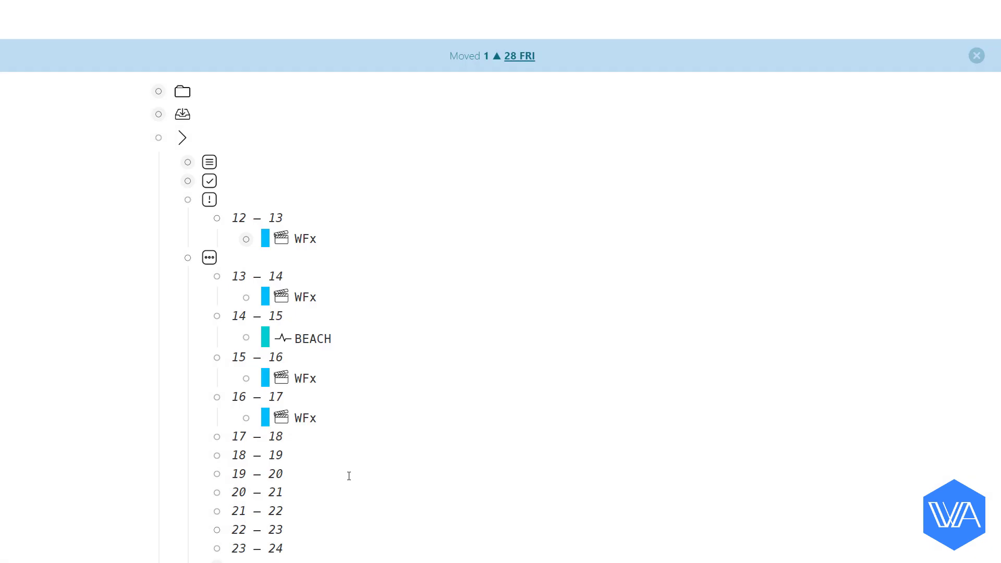
- Follow the Moved banner's 28 FRI link, then go up to the parent JUNE page
click(510, 57)
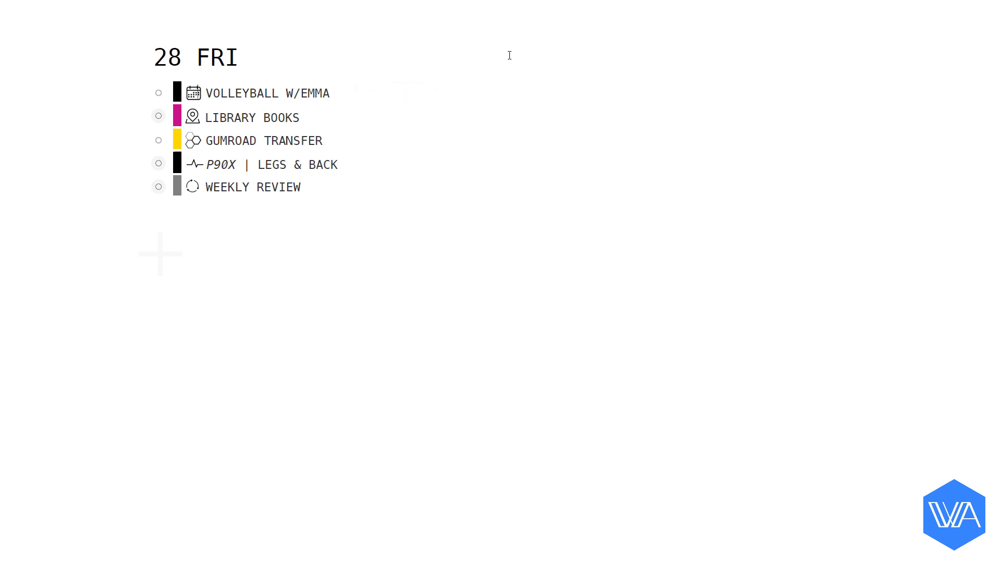
key(alt+Left)
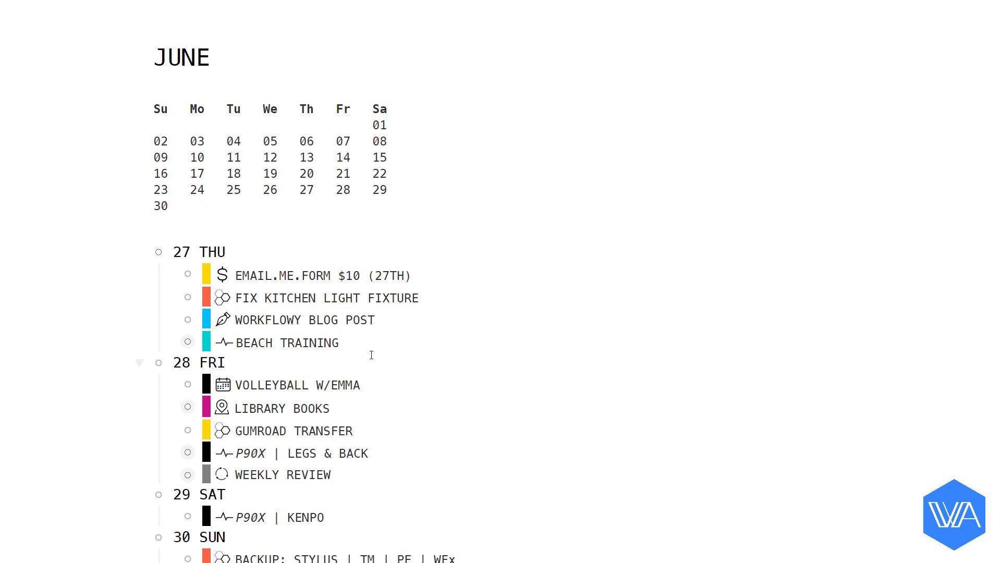
- Open the Next time-slot list for the VOLLEYBALL W/EMMA task with the 'ss' command
click(301, 385)
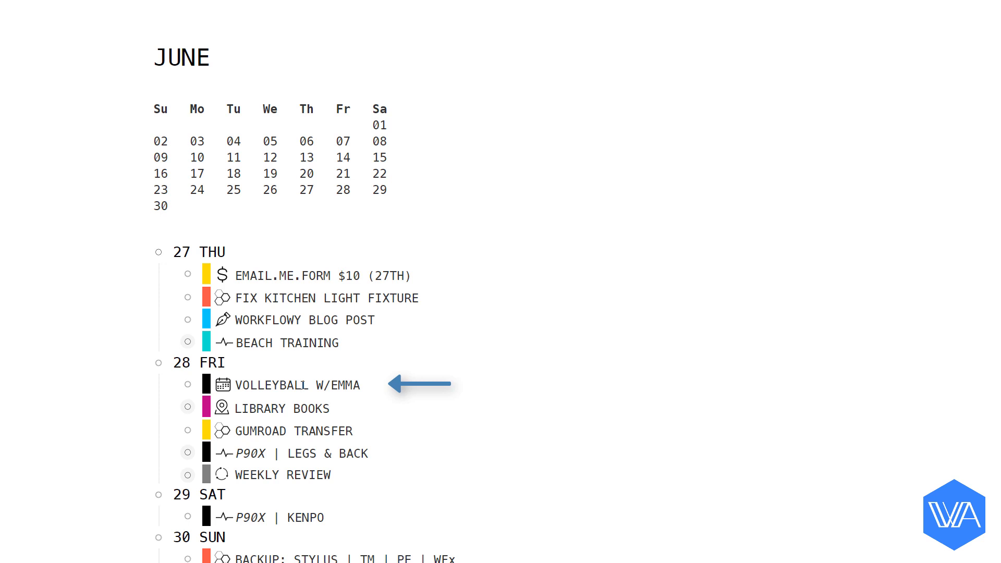
key(ctrl+shift+d)
text(ss)
key(Return)
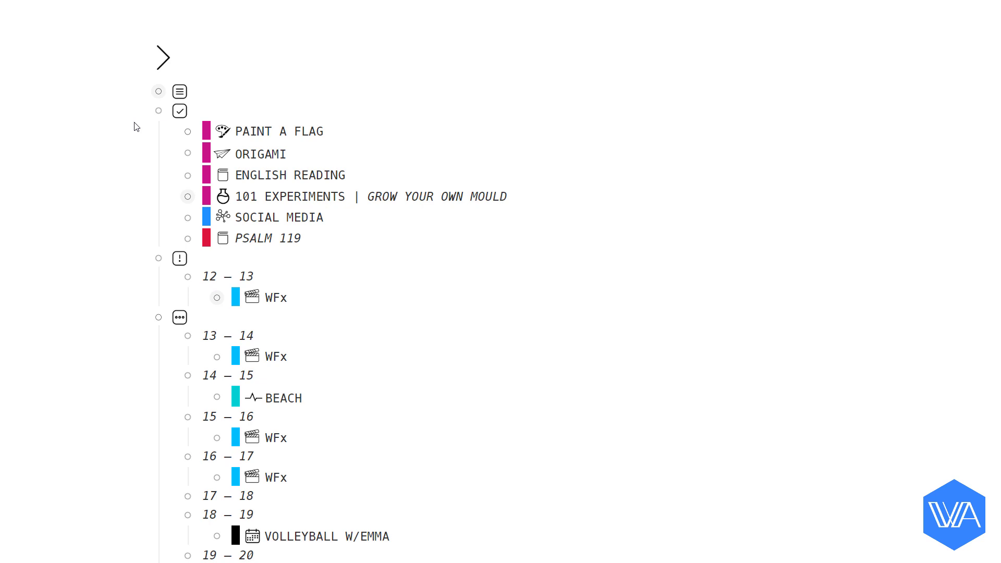
- Select PAINT A FLAG, ORIGAMI and ENGLISH READING and run 'ee' to move them onto the EMMA page
alt+click(253, 131)
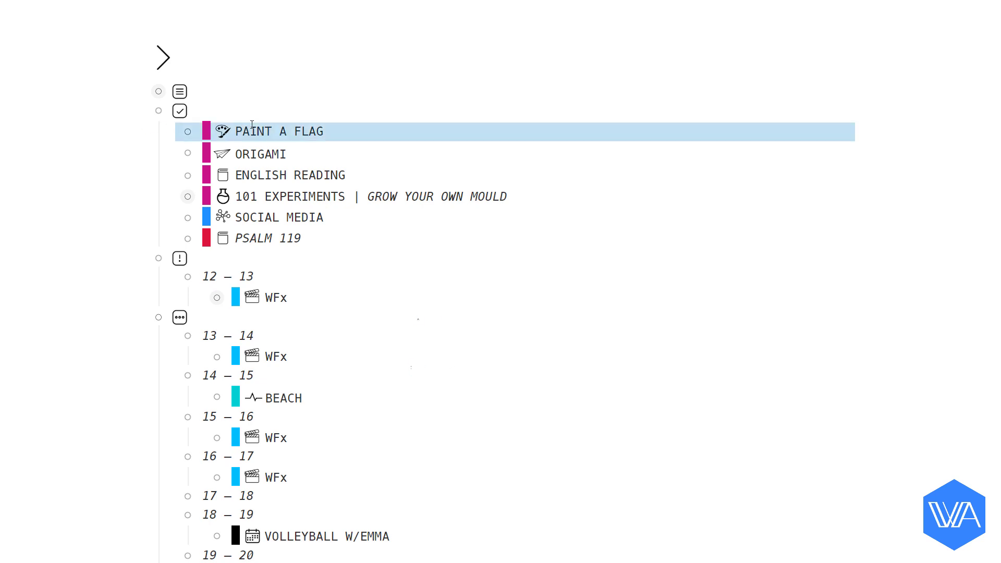
click(253, 152)
click(252, 172)
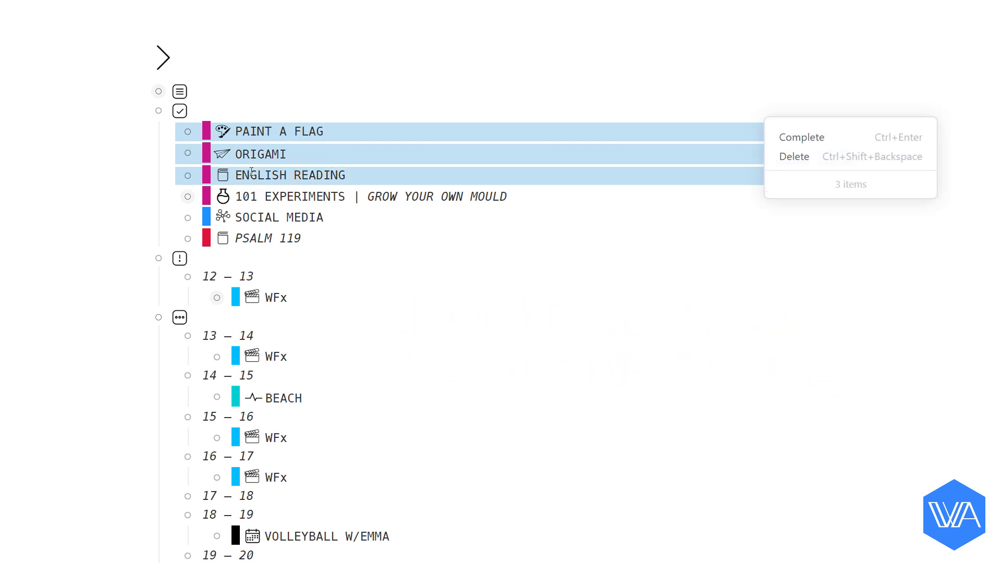
text(ee)
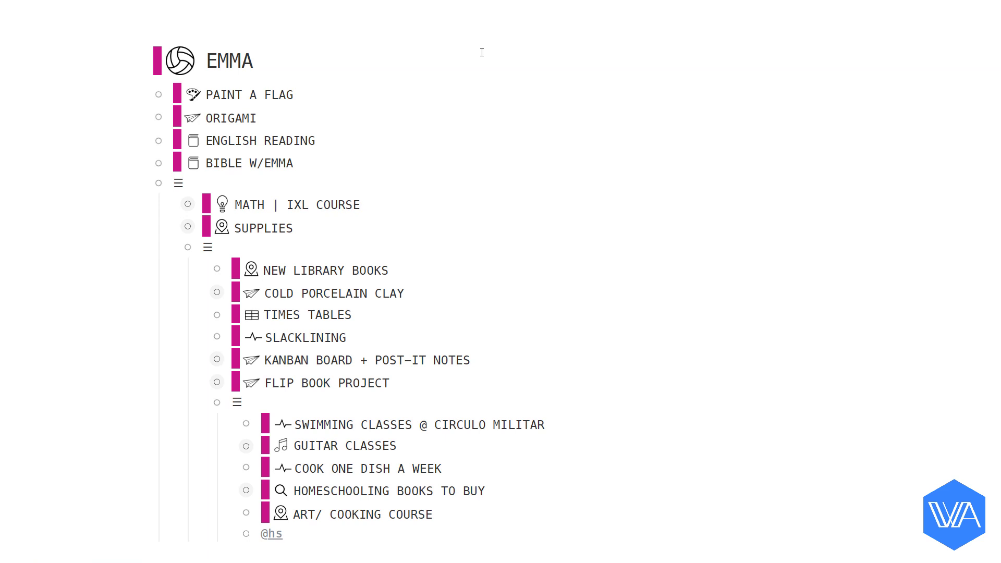
- Open the Next time-slot list for the BIBLE W/EMMA task with the 'ss' command
click(287, 163)
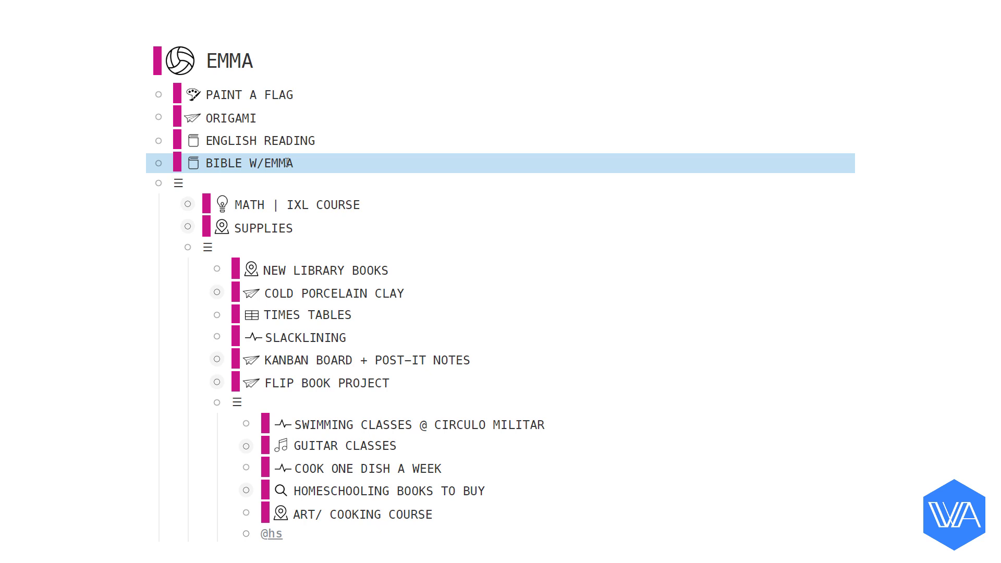
key(ctrl+shift+m)
text(ss)
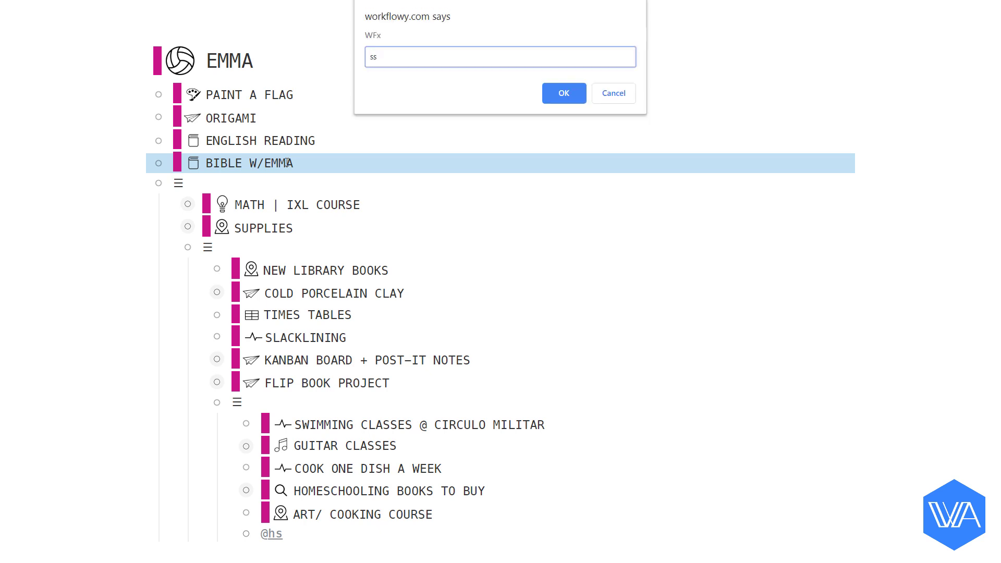
key(Return)
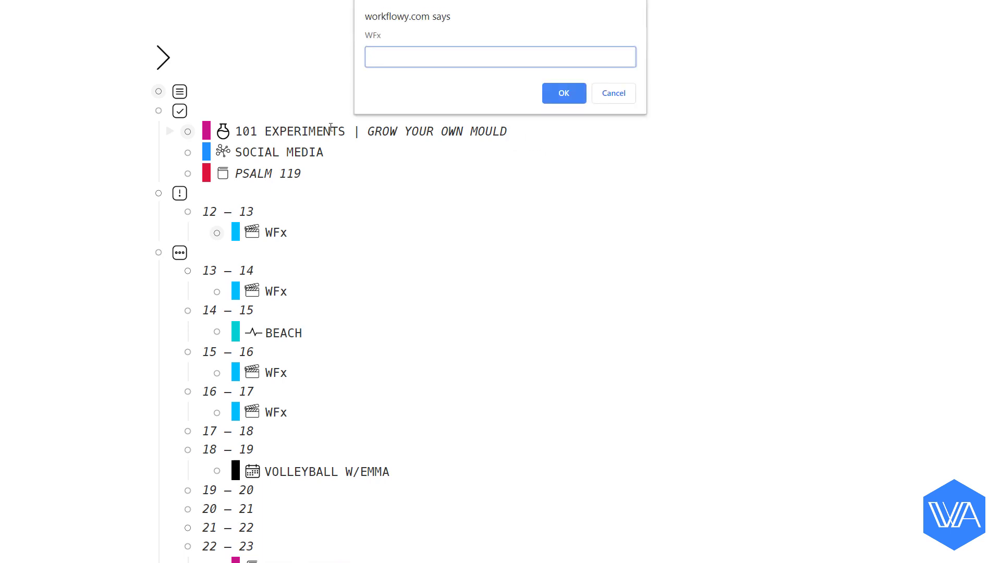
- Run the 'tm' command to jump to the 27 THU day page
text(tm)
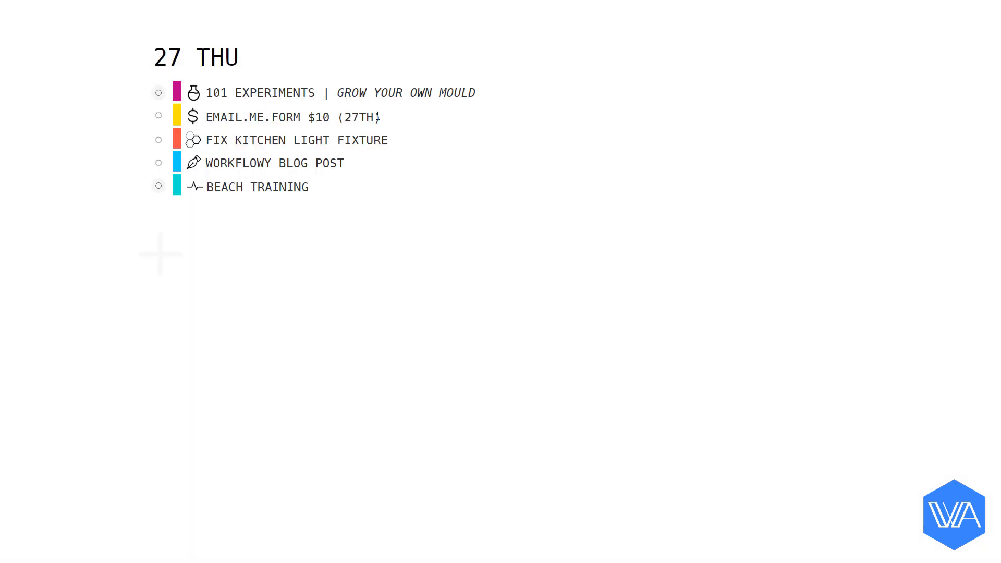
- Zoom back out with Alt+Left to the full Kanban Calendar of June and July days
key(alt+Left)
key(alt+Left)
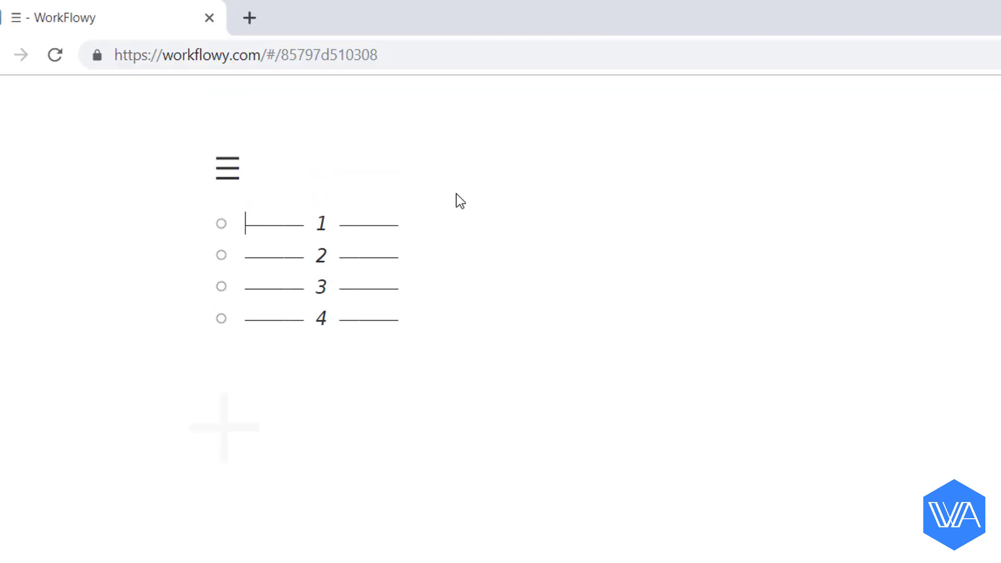
- Select the Matrix list's 12-character page ID in the web address
double_click(332, 55)
key(ctrl+c)
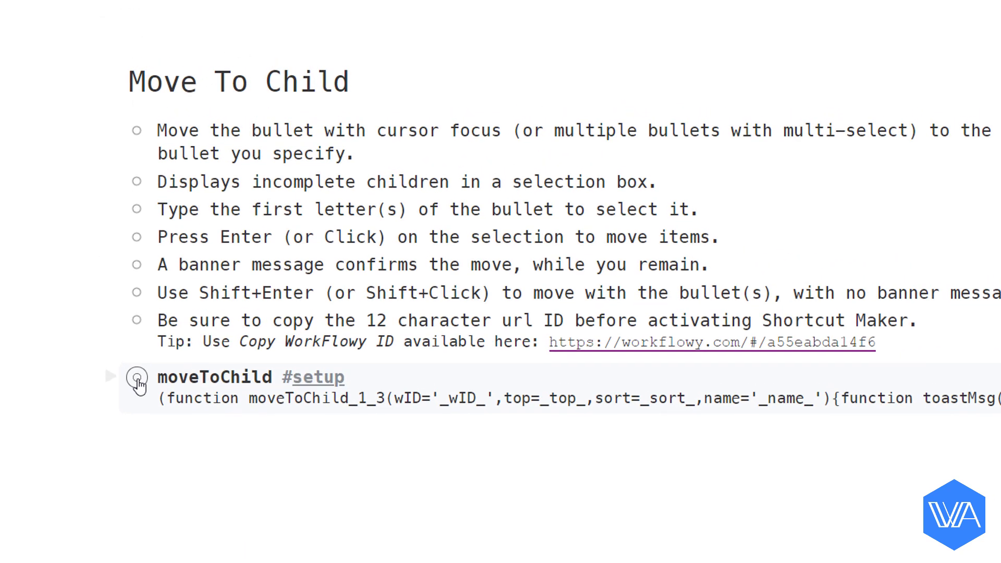
- From the moveToChild setup item, run WFx 'wfs' to build a Matrix shortcut (pasted ID, top, WorkFlowy order, 'ma')
click(144, 364)
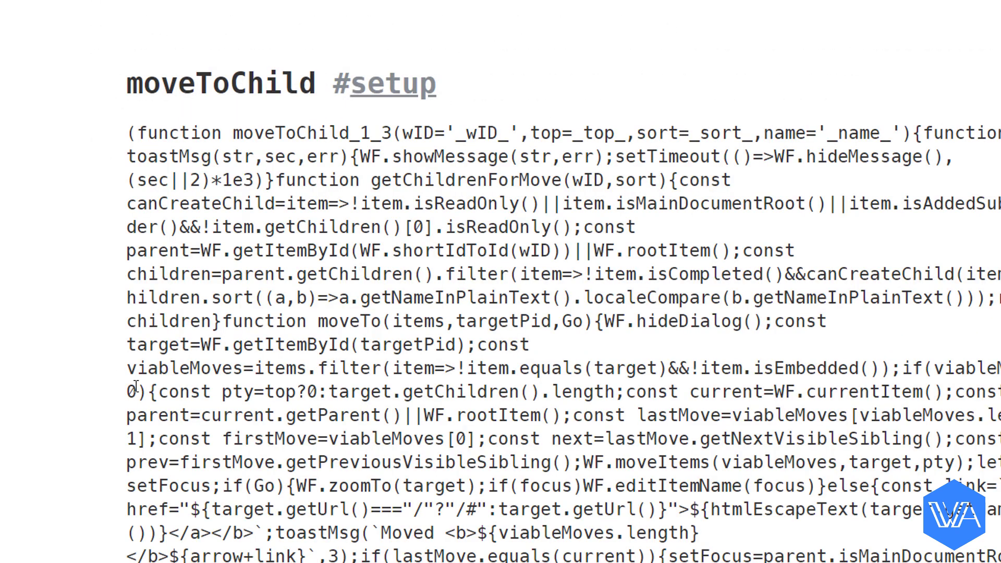
key(alt+x)
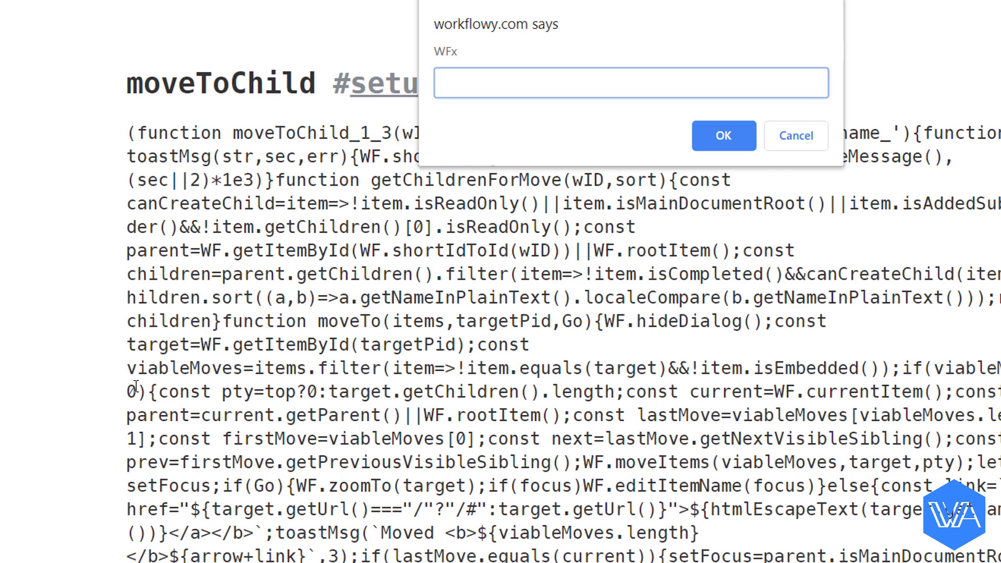
text(wfs)
key(Return)
text(Matrix)
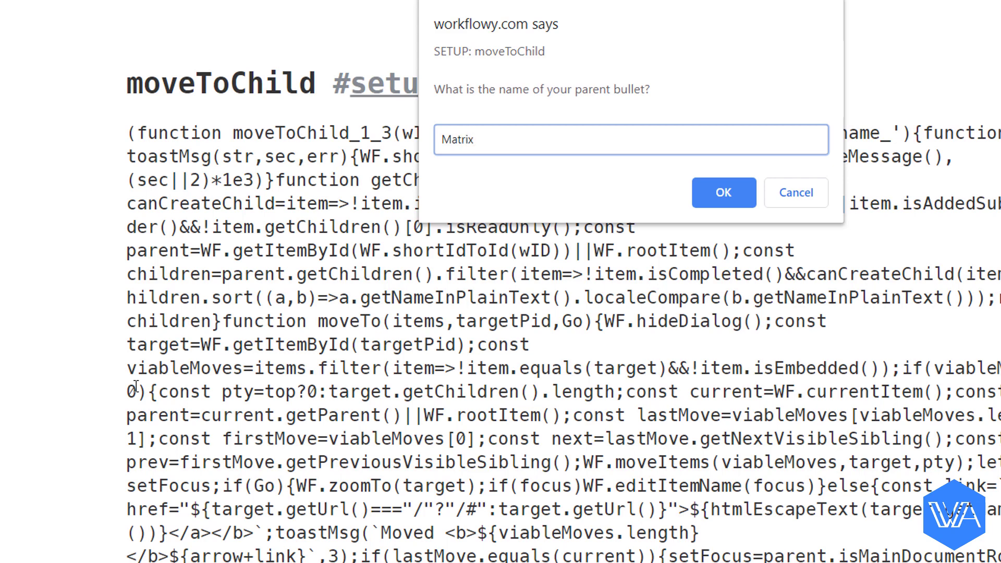
key(Return)
key(ctrl+v)
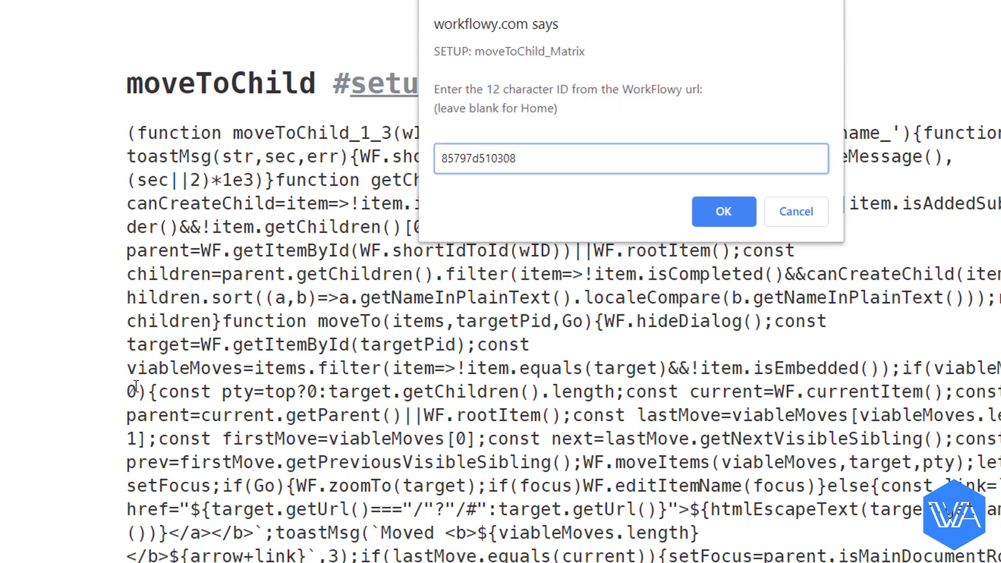
key(Return)
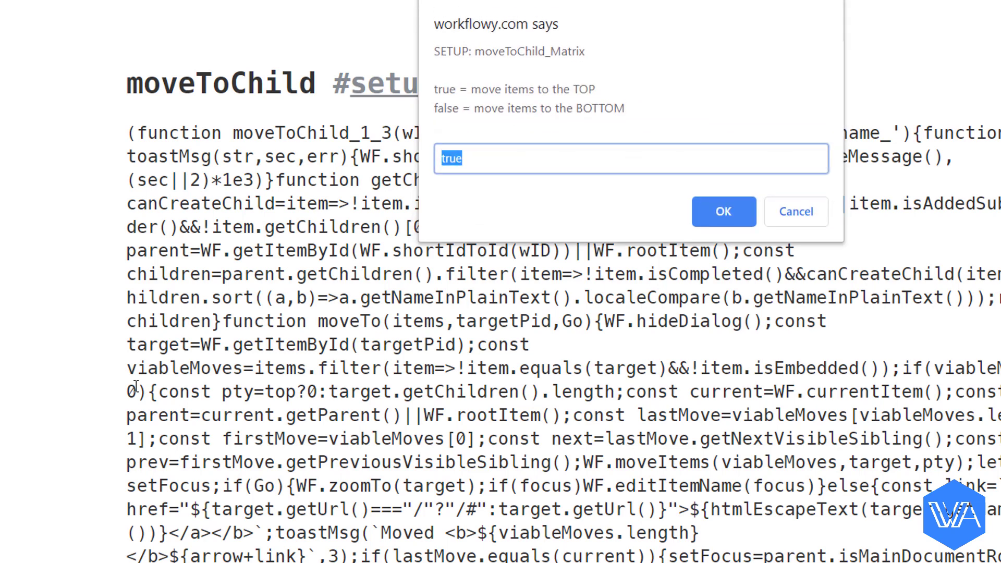
key(Return)
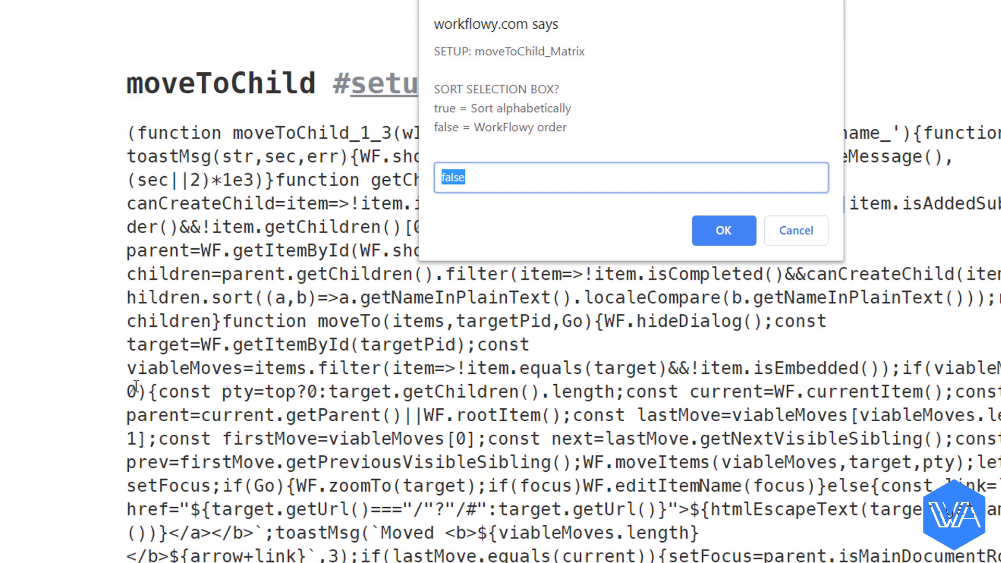
key(Return)
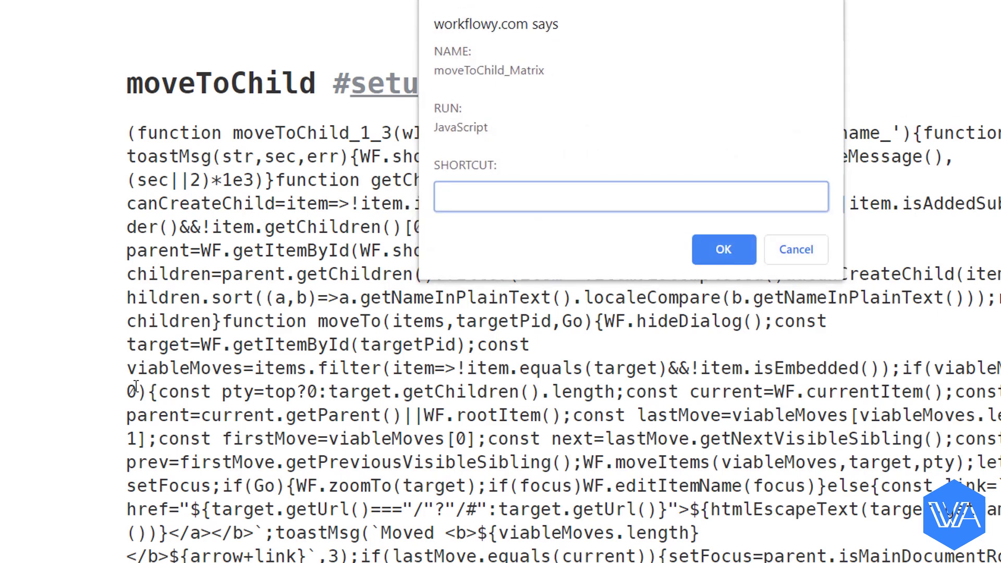
text(ma)
key(Return)
key(Return)
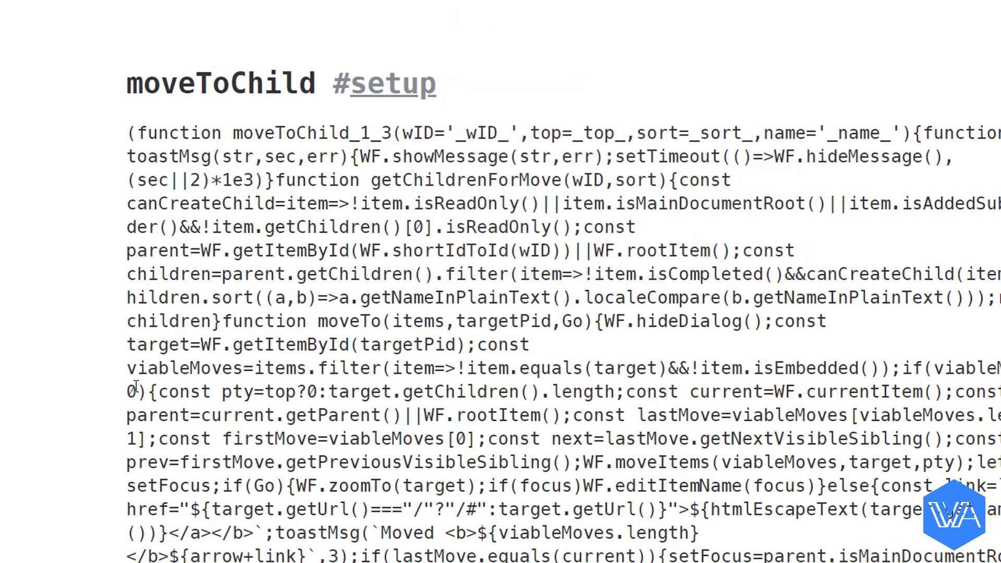
- Jump to the Kanban Calendar and send 101 EXPERIMENTS, FIX KITCHEN LIGHT FIXTURE and GUMROAD TRANSFER to the Matrix
text(kb)
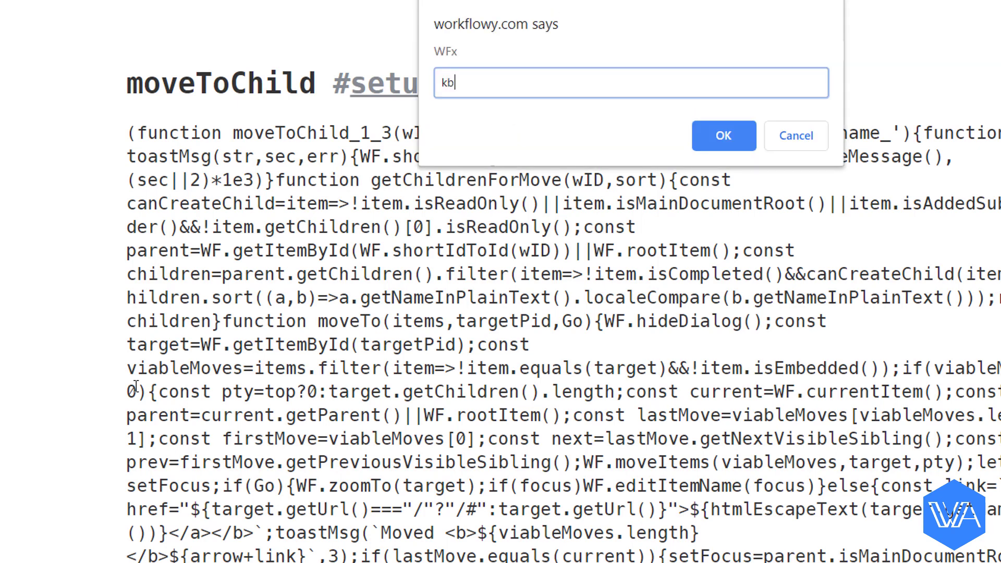
key(Return)
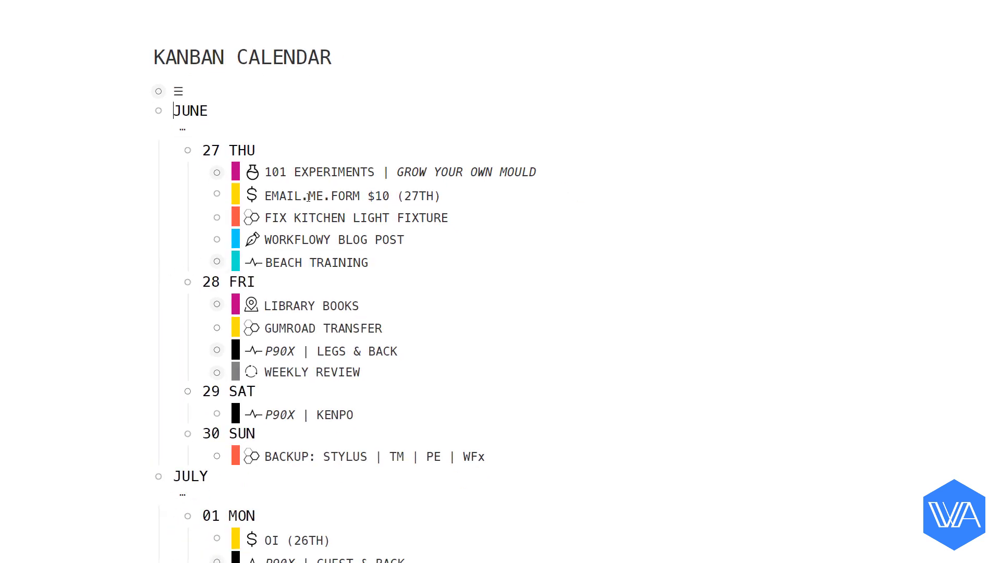
ctrl+click(217, 172)
ctrl+click(230, 218)
ctrl+click(290, 328)
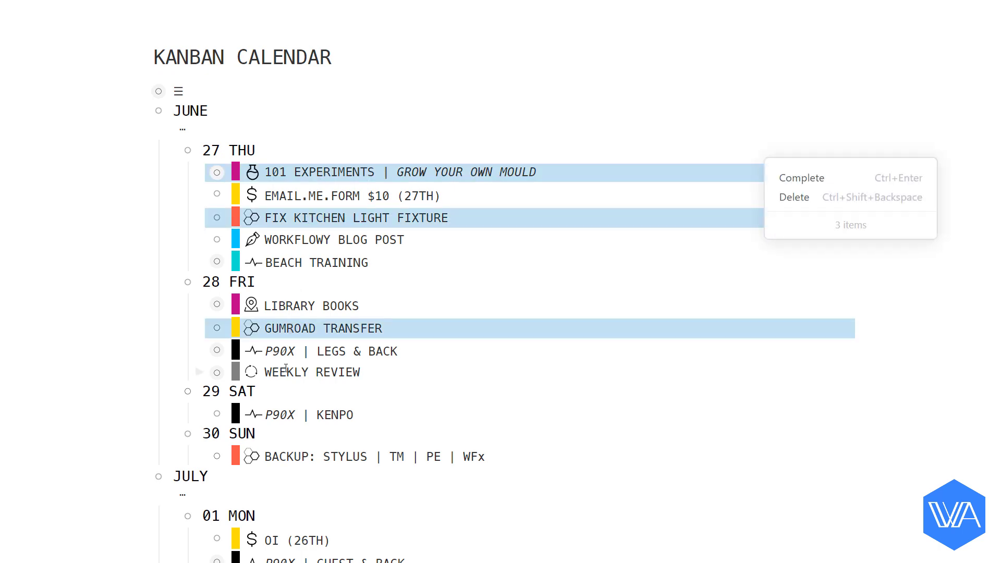
key(ctrl+shift+m)
text(ma)
key(Return)
- Send EMAIL.ME.FORM, LIBRARY BOOKS and WEEKLY REVIEW to Matrix quadrant 1
key(Return)
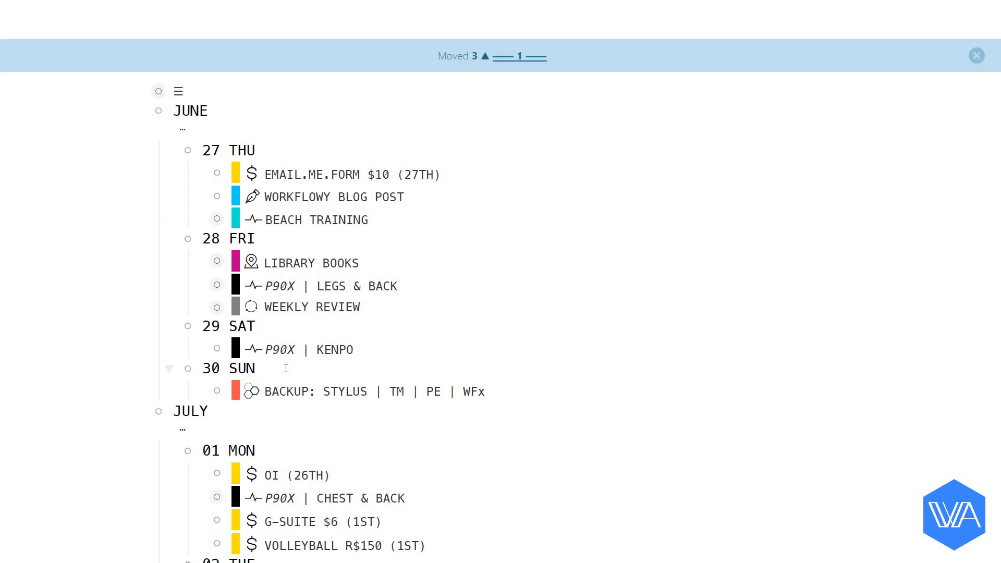
ctrl+click(293, 172)
ctrl+click(276, 262)
ctrl+click(278, 306)
key(ctrl+shift+m)
text(ma)
key(Return)
key(Return)
- Send BEACH TRAINING and P90X | LEGS & BACK to Matrix quadrant 3
ctrl+click(293, 195)
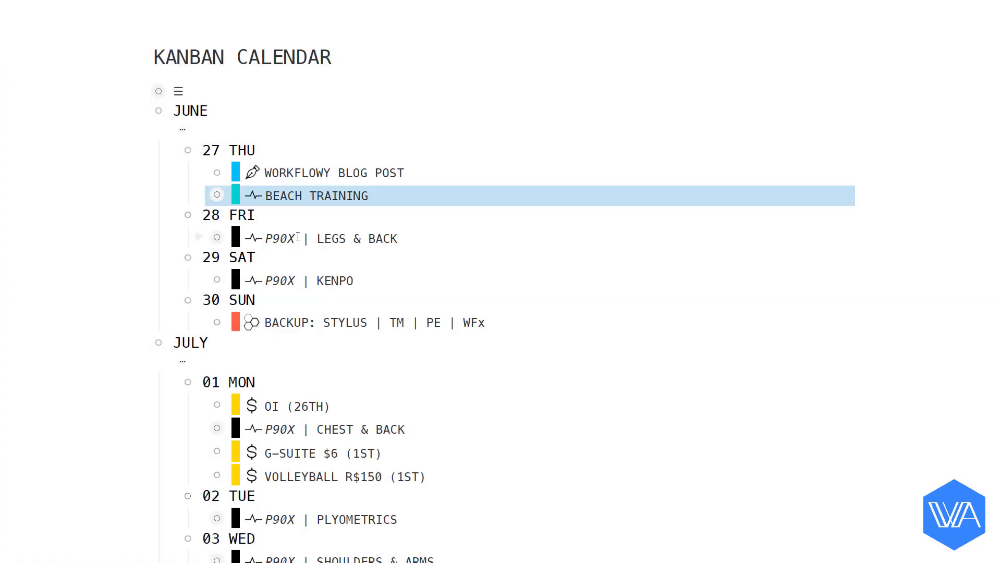
ctrl+click(298, 238)
key(ctrl+shift+m)
text(ma)
key(Return)
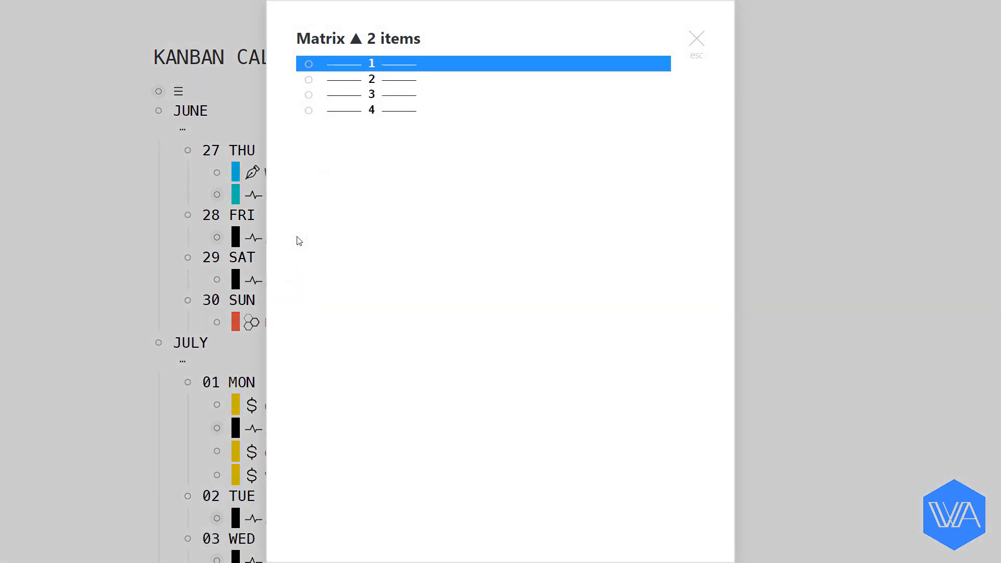
key(Down)
key(Down)
key(Return)
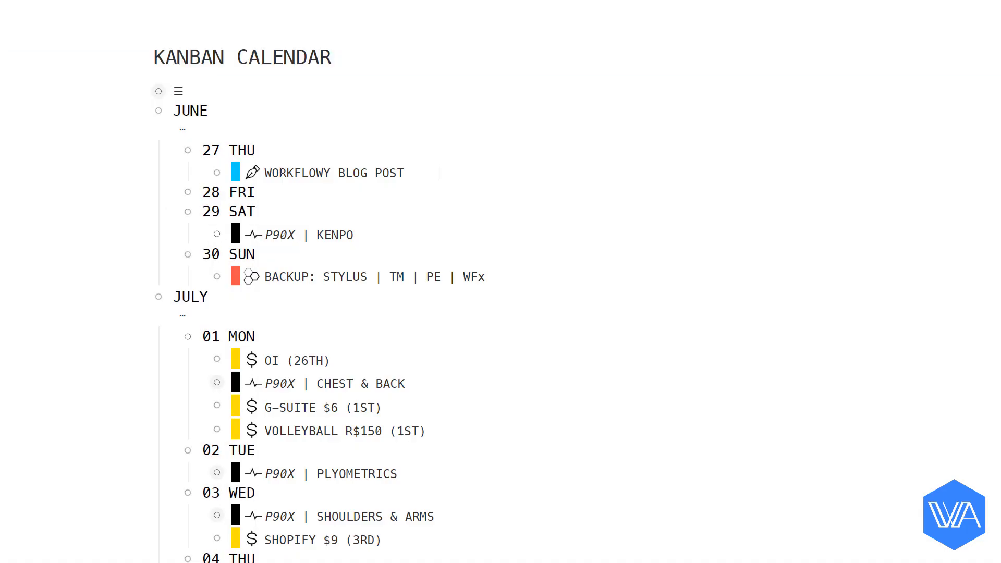
- Send WORKFLOWY BLOG POST and P90X | KENPO to Matrix quadrant 4
ctrl+click(282, 173)
ctrl+click(281, 235)
key(ctrl+shift+m)
text(ma)
key(Return)
key(Down)
key(Down)
key(Down)
key(Return)
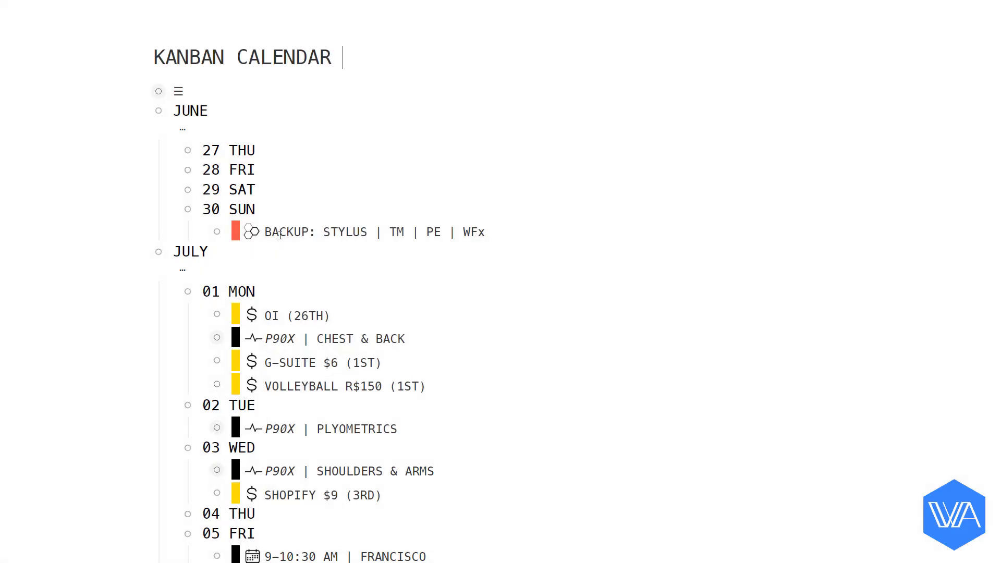
- Open the Matrix list to review the moved tasks filed under quadrants 1 to 4
click(349, 100)
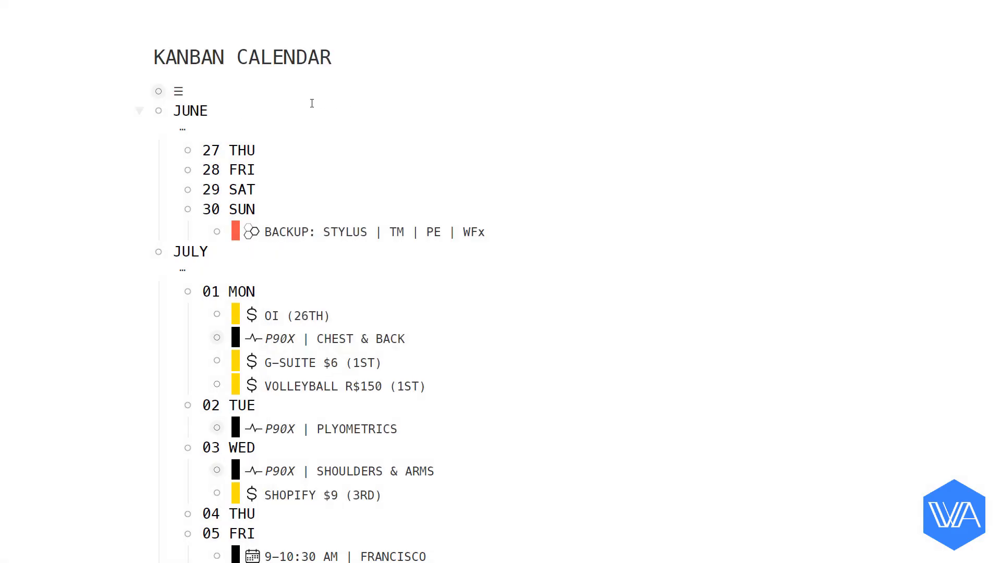